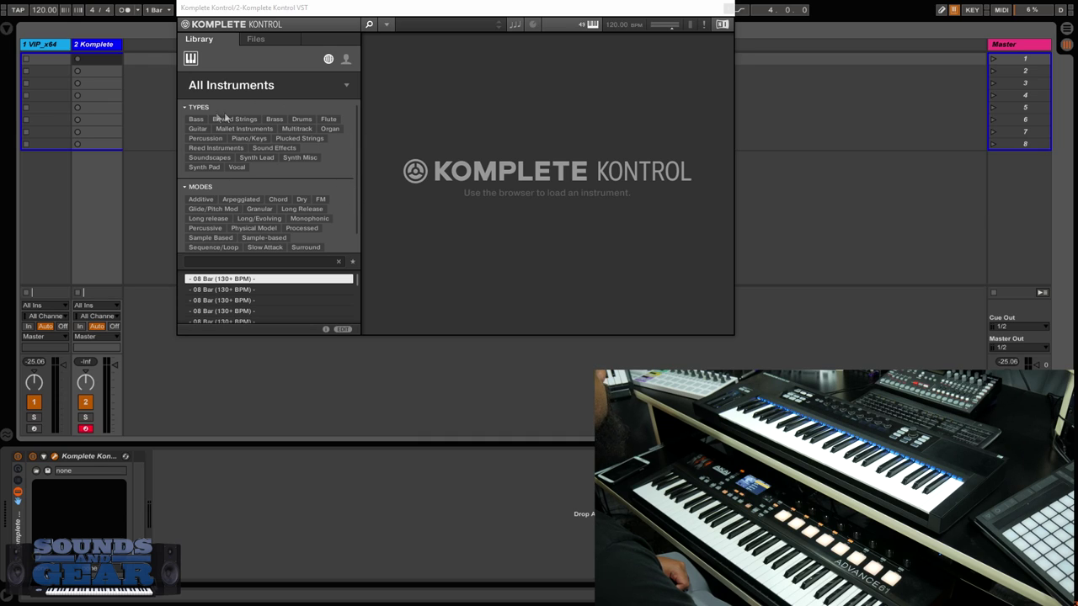
Open the All Instruments selector in Komplete Kontrol and look through the available drum, sampled and synthesizer instruments.
{"action": "left_click_drag", "start_coordinate": [356, 159], "coordinate": [345, 117]}
{"action": "left_click", "coordinate": [268, 87]}
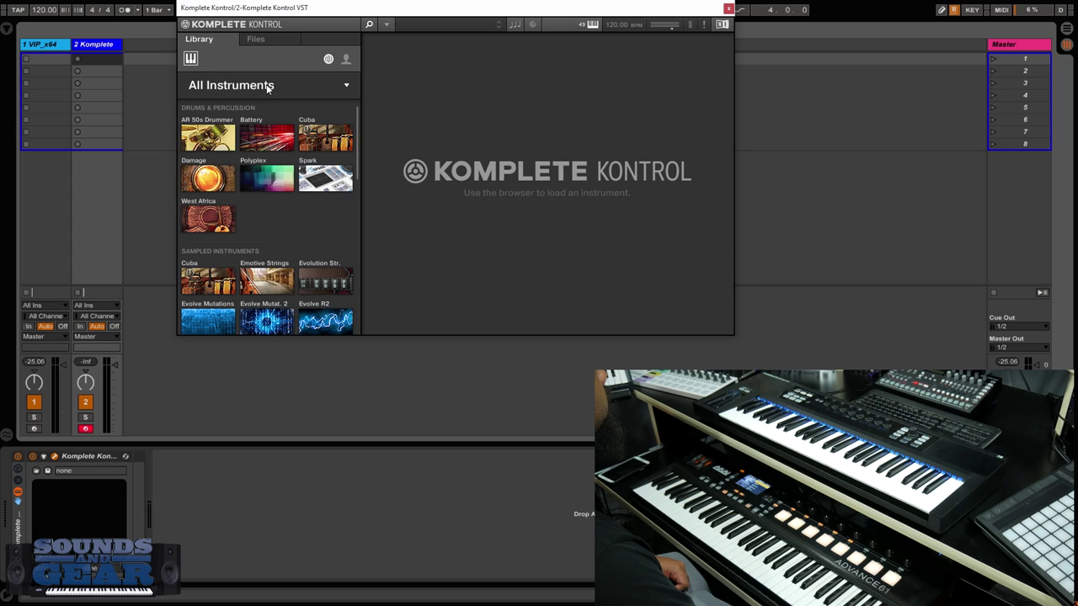
{"action": "mouse_move", "coordinate": [358, 138]}
{"action": "left_mouse_down"}
{"action": "mouse_move", "coordinate": [365, 216]}
{"action": "mouse_move", "coordinate": [359, 122]}
{"action": "left_mouse_up"}
{"action": "left_click_drag", "start_coordinate": [359, 123], "coordinate": [361, 158]}
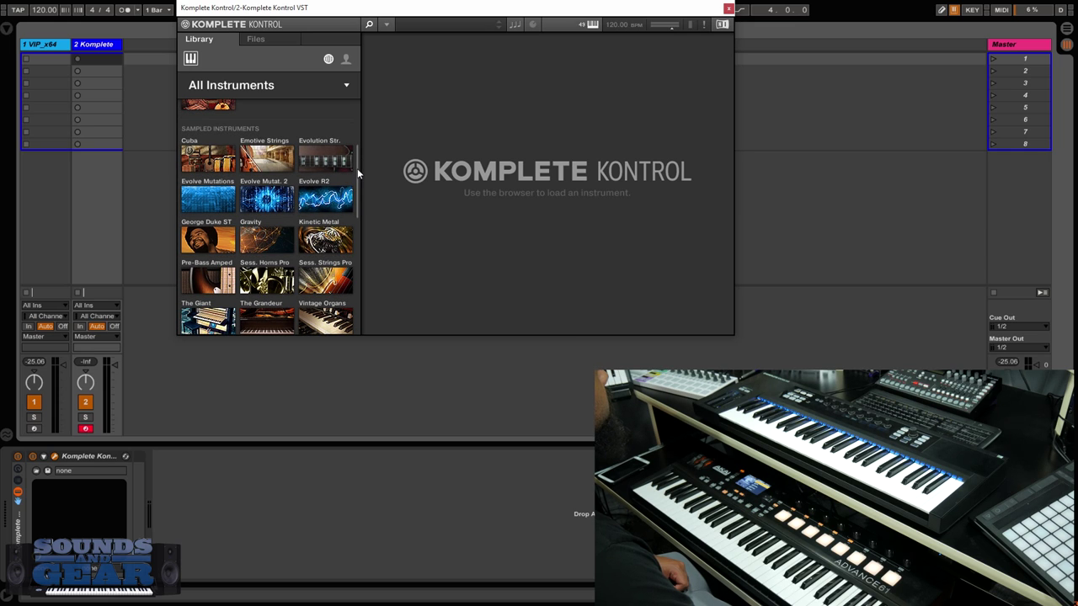
{"action": "left_click_drag", "start_coordinate": [357, 173], "coordinate": [357, 267]}
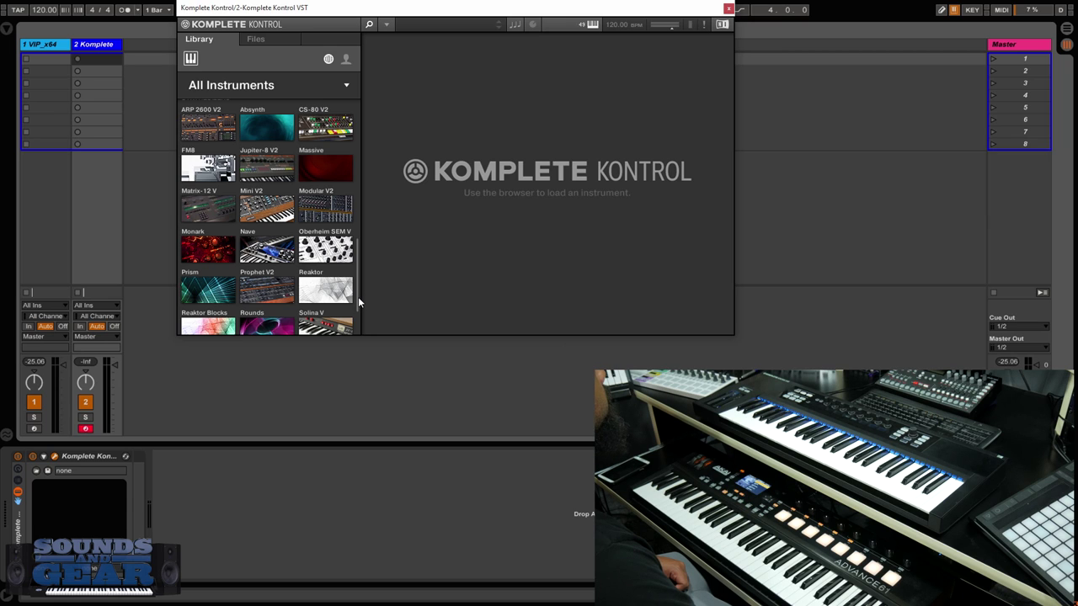
{"action": "scroll", "coordinate": [357, 299], "scroll_direction": "down", "scroll_amount": 5}
{"action": "scroll", "coordinate": [357, 306], "scroll_direction": "up", "scroll_amount": 5}
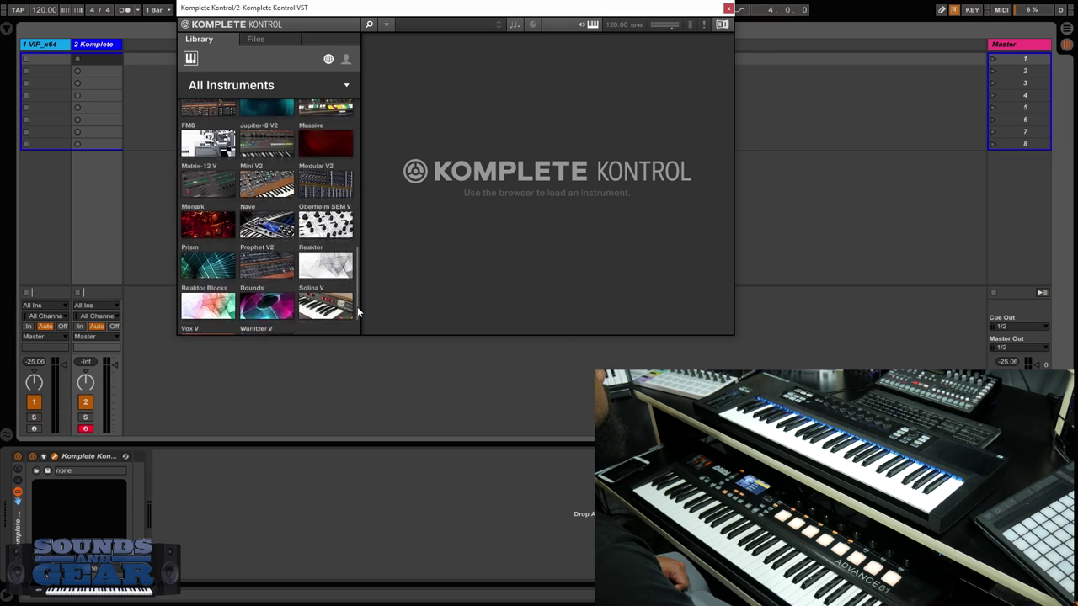
{"action": "left_click_drag", "start_coordinate": [355, 301], "coordinate": [358, 156]}
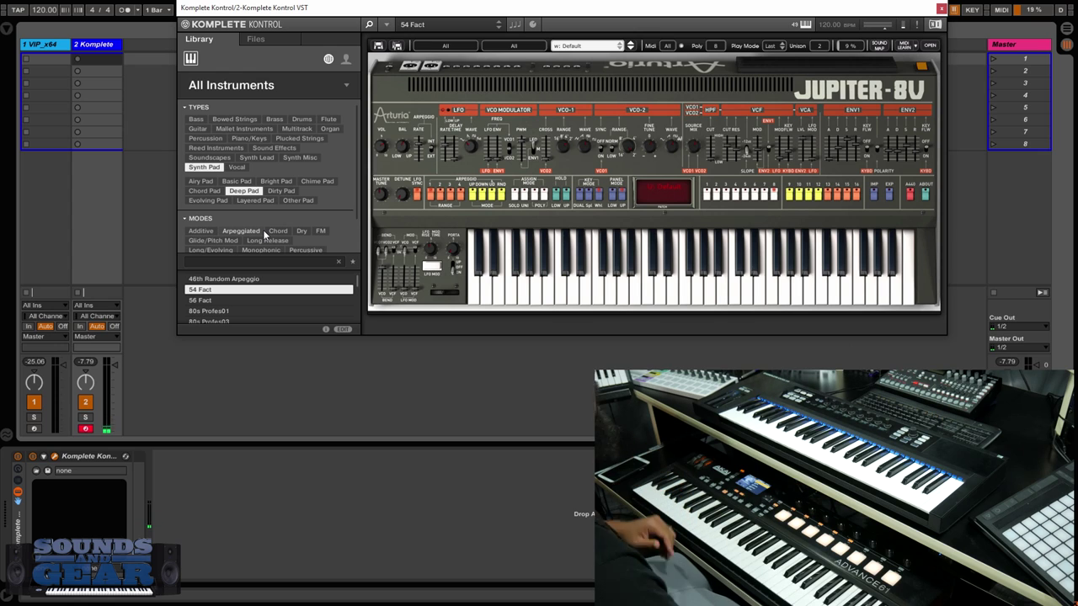
Switch to the VIP_x64 track, look through its plugin list and show the knob controls view.
{"action": "left_click", "coordinate": [39, 45]}
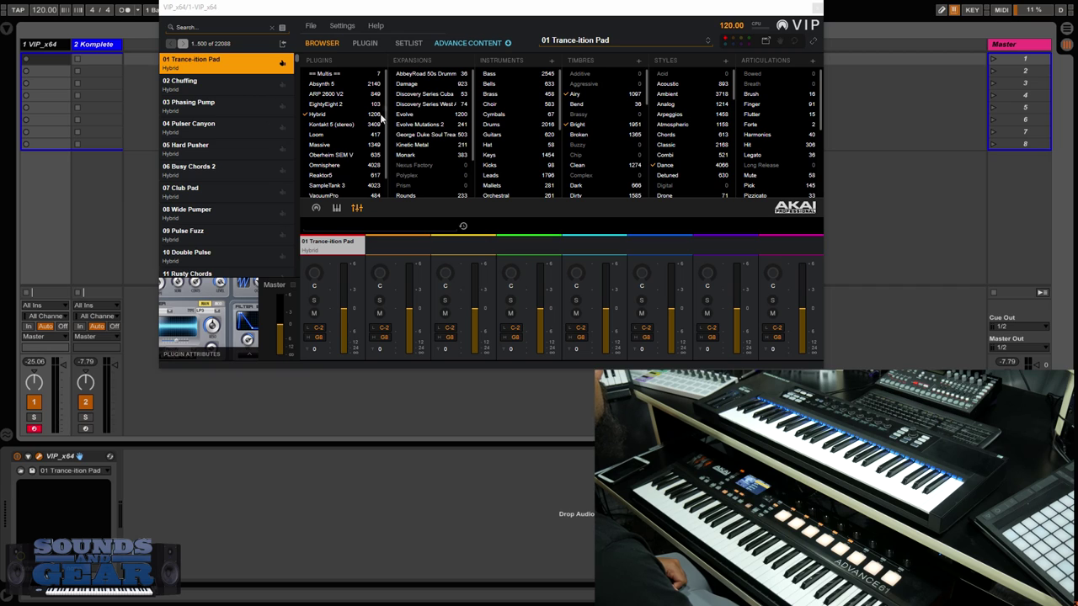
{"action": "scroll", "coordinate": [389, 103], "scroll_direction": "down", "scroll_amount": 2}
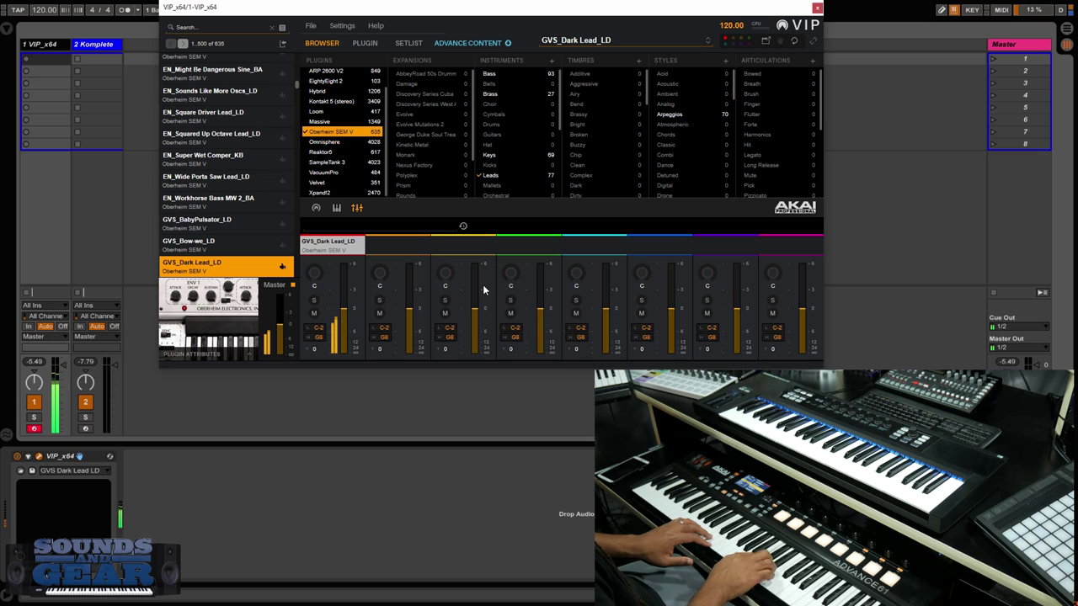
{"action": "left_click", "coordinate": [317, 211]}
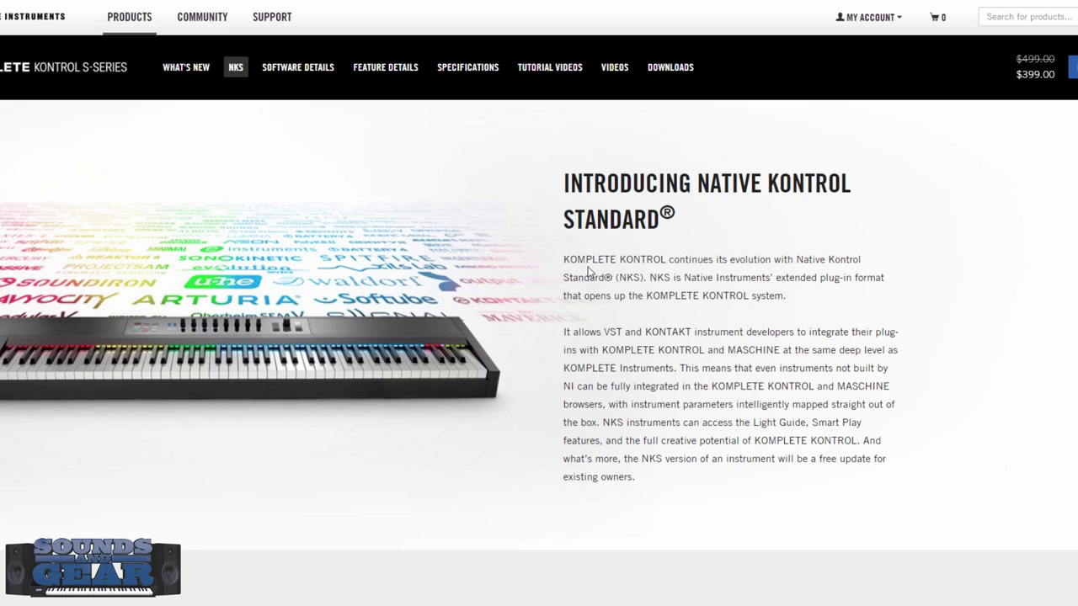
Read the Native Kontrol Standard web page, examining its feature integration section and the table of confirmed NKS partners.
{"action": "scroll", "coordinate": [589, 269], "scroll_direction": "down", "scroll_amount": 1}
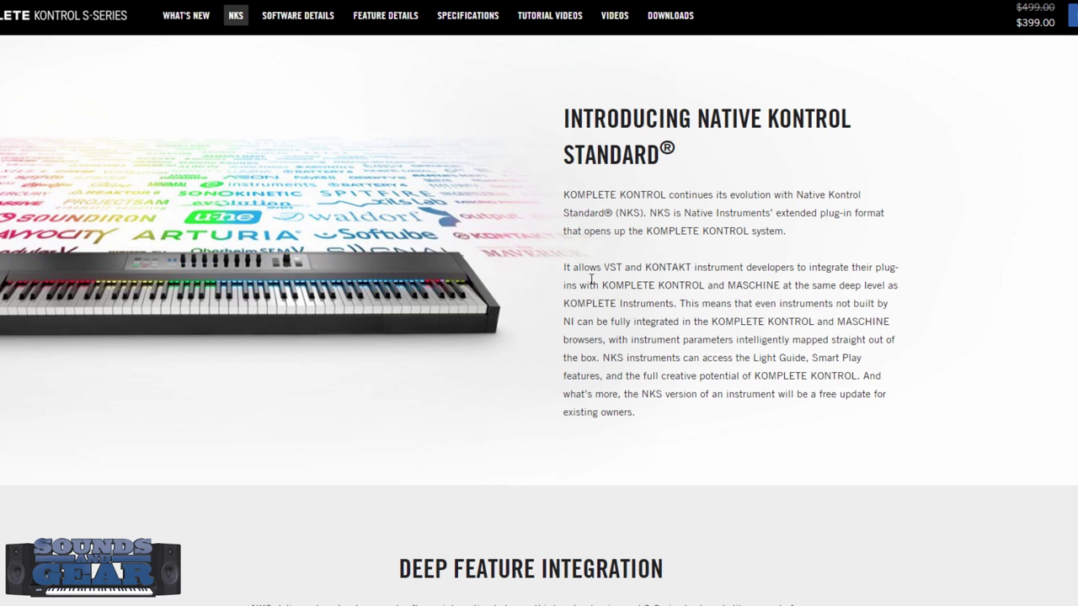
{"action": "scroll", "coordinate": [591, 280], "scroll_direction": "down", "scroll_amount": 5}
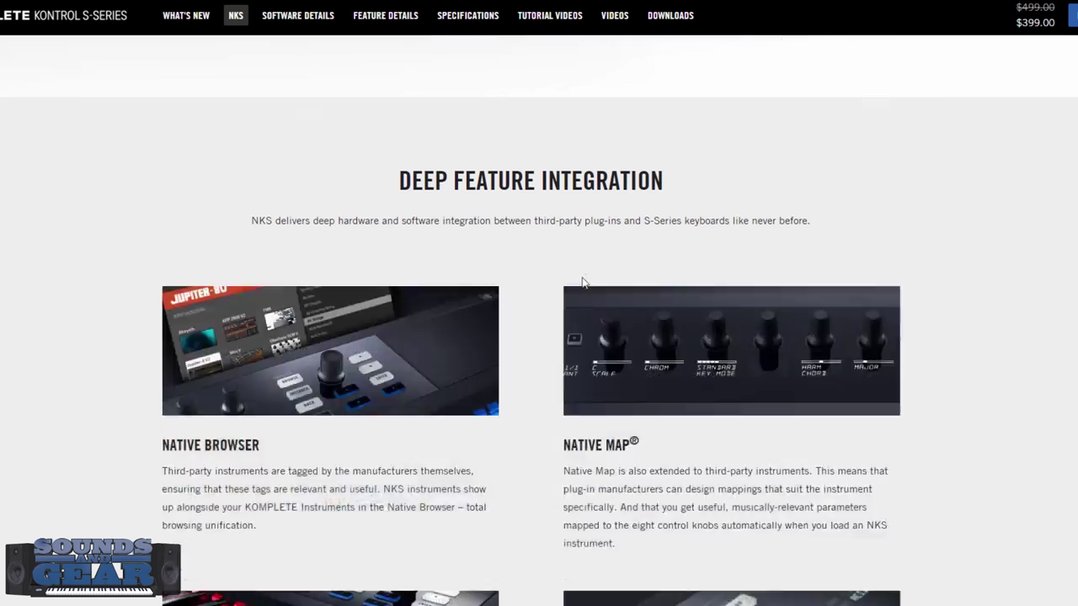
{"action": "scroll", "coordinate": [558, 309], "scroll_direction": "down", "scroll_amount": 2}
{"action": "scroll", "coordinate": [540, 319], "scroll_direction": "down", "scroll_amount": 6}
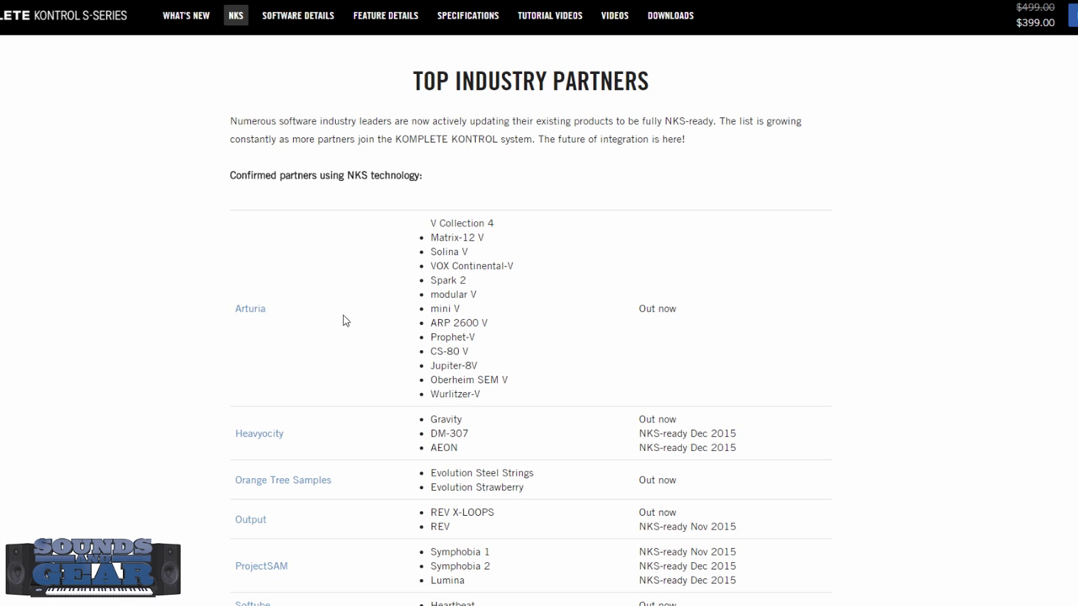
{"action": "scroll", "coordinate": [621, 340], "scroll_direction": "down", "scroll_amount": 2}
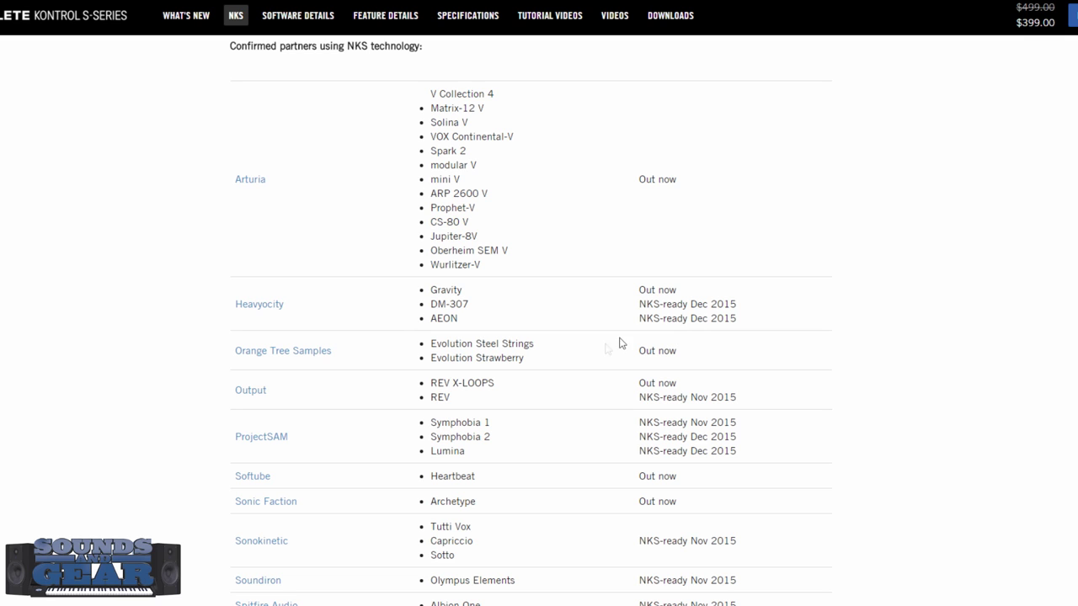
{"action": "scroll", "coordinate": [594, 356], "scroll_direction": "down", "scroll_amount": 1}
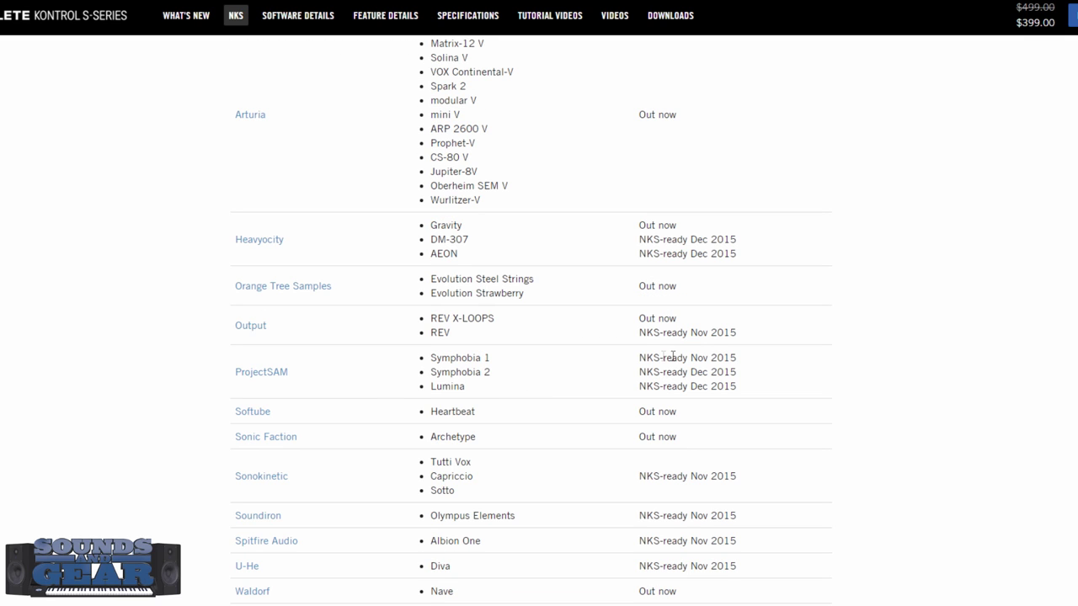
{"action": "scroll", "coordinate": [607, 388], "scroll_direction": "down", "scroll_amount": 1}
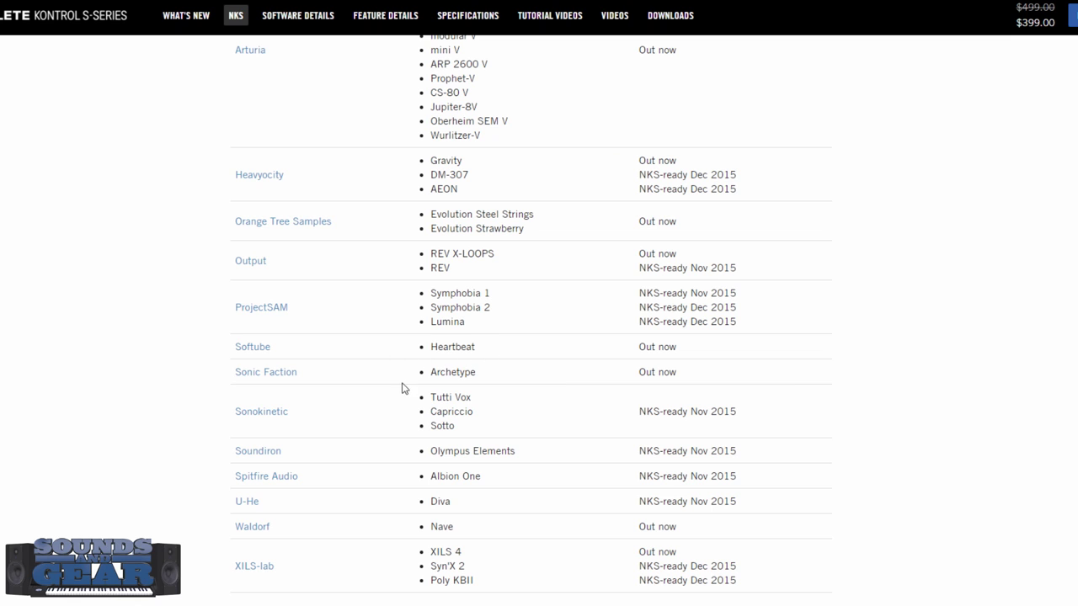
{"action": "scroll", "coordinate": [378, 460], "scroll_direction": "down", "scroll_amount": 1}
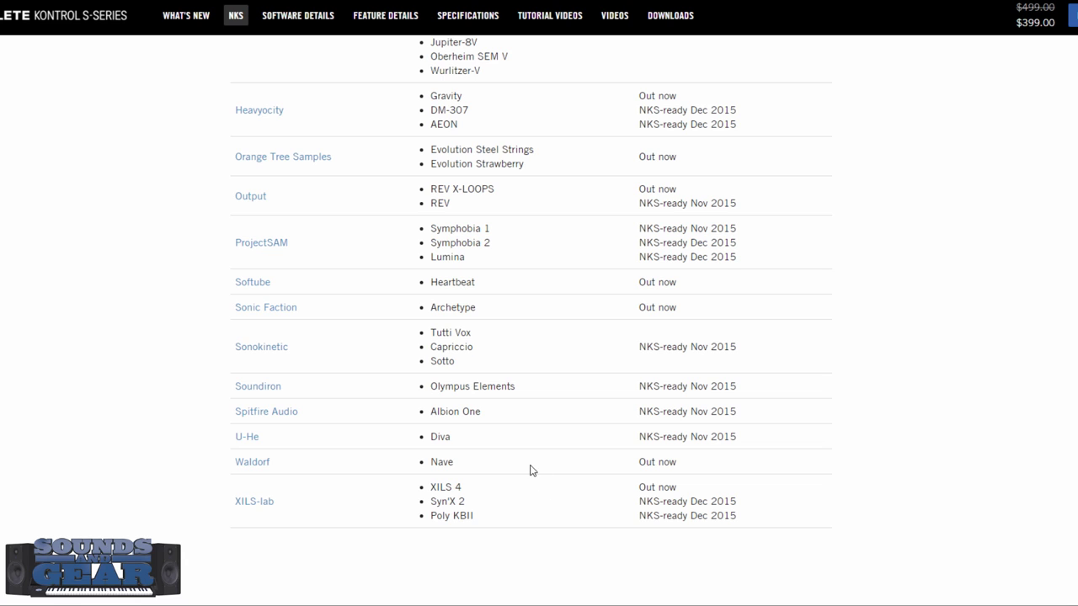
{"action": "scroll", "coordinate": [530, 469], "scroll_direction": "up", "scroll_amount": 10}
{"action": "scroll", "coordinate": [525, 461], "scroll_direction": "up", "scroll_amount": 10}
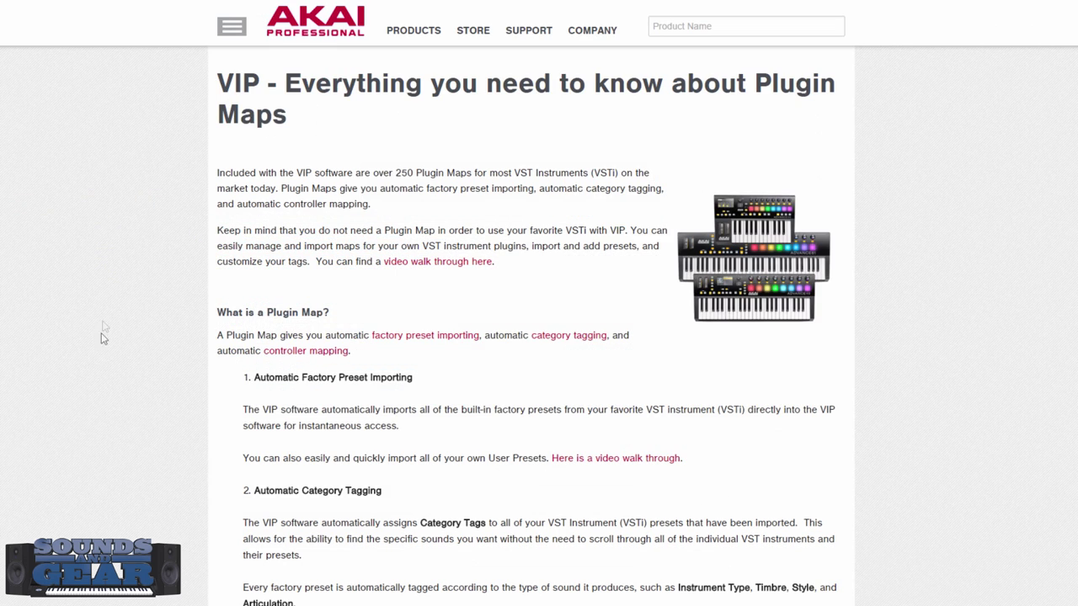
Read Akai's VIP Plugin Maps page on automatic preset importing, category tagging and controller mapping.
{"action": "scroll", "coordinate": [110, 412], "scroll_direction": "down", "scroll_amount": 3}
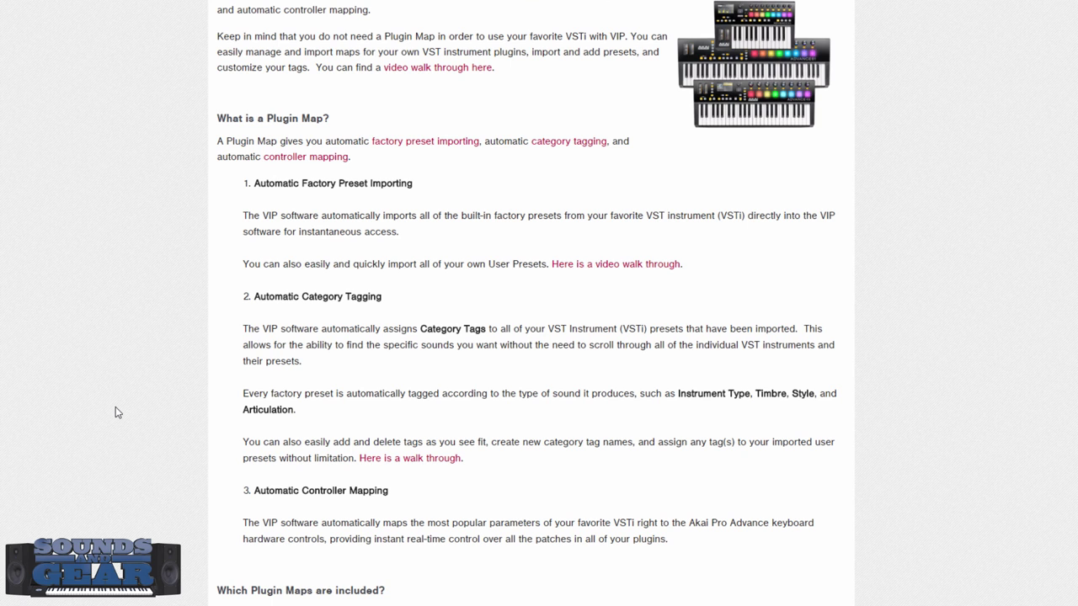
{"action": "scroll", "coordinate": [118, 413], "scroll_direction": "down", "scroll_amount": 1}
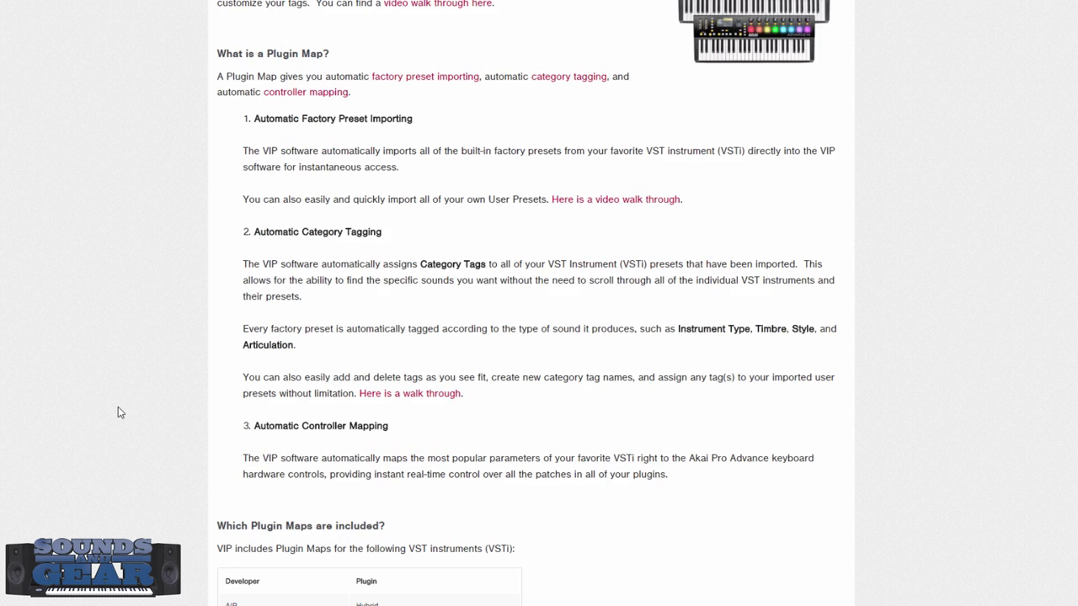
{"action": "scroll", "coordinate": [120, 414], "scroll_direction": "down", "scroll_amount": 2}
{"action": "scroll", "coordinate": [118, 413], "scroll_direction": "down", "scroll_amount": 1}
{"action": "scroll", "coordinate": [116, 416], "scroll_direction": "down", "scroll_amount": 1}
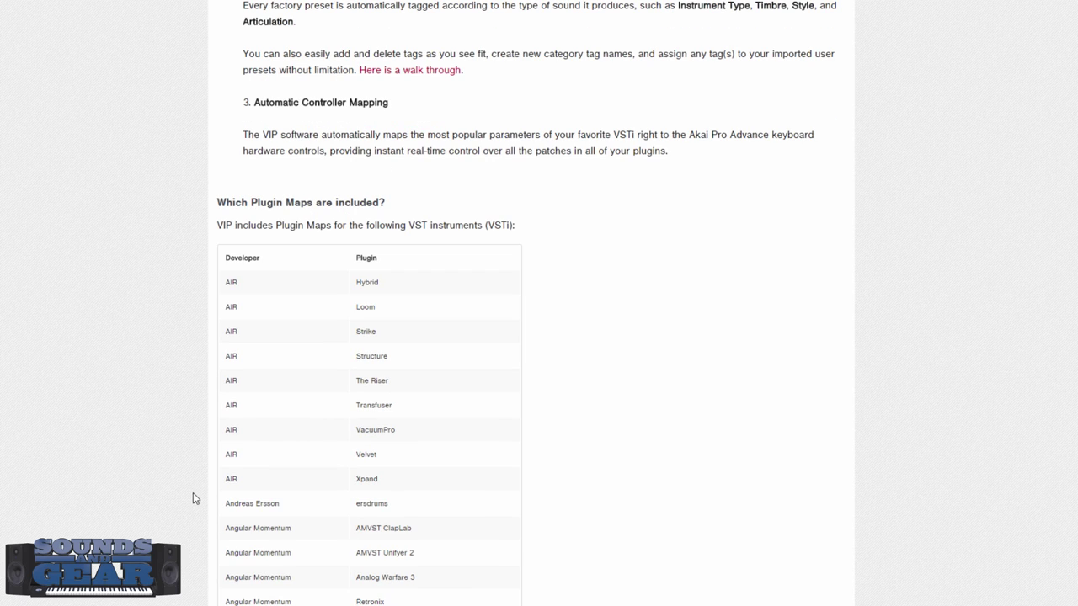
Examine the table of included VIP Plugin Maps by developer, from AIR through Arturia and Native Instruments to SONiVOX.
{"action": "scroll", "coordinate": [193, 495], "scroll_direction": "down", "scroll_amount": 1}
{"action": "scroll", "coordinate": [212, 501], "scroll_direction": "down", "scroll_amount": 1}
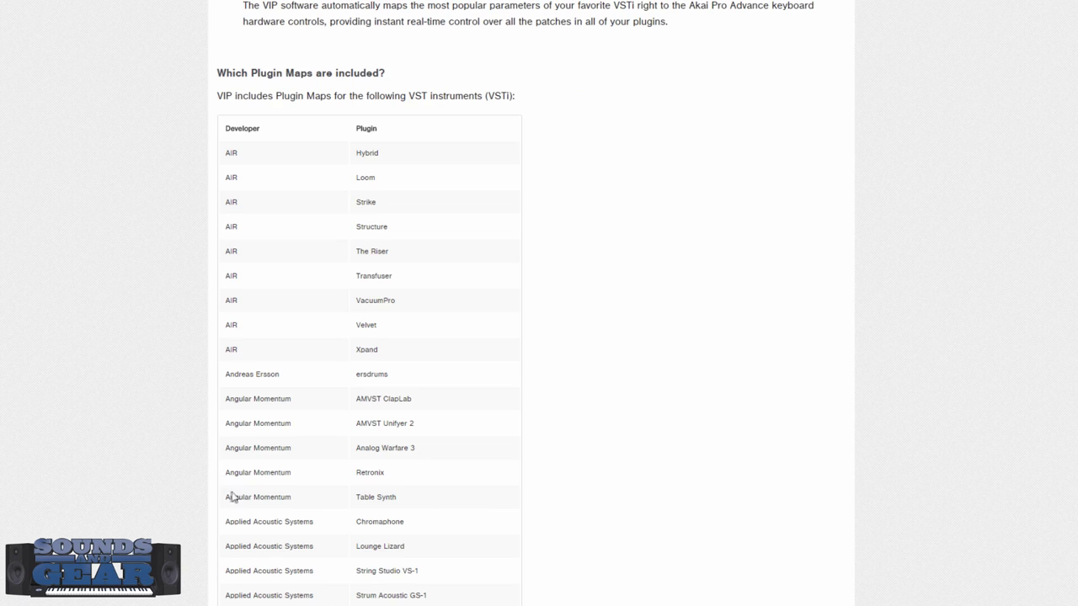
{"action": "scroll", "coordinate": [228, 504], "scroll_direction": "down", "scroll_amount": 1}
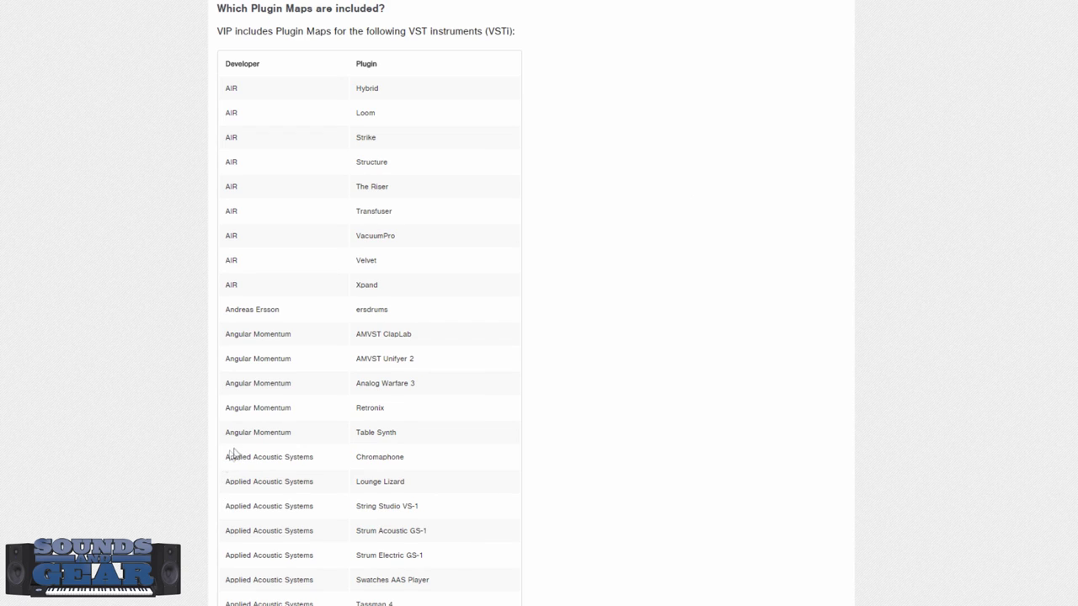
{"action": "scroll", "coordinate": [223, 468], "scroll_direction": "down", "scroll_amount": 2}
{"action": "scroll", "coordinate": [221, 470], "scroll_direction": "down", "scroll_amount": 4}
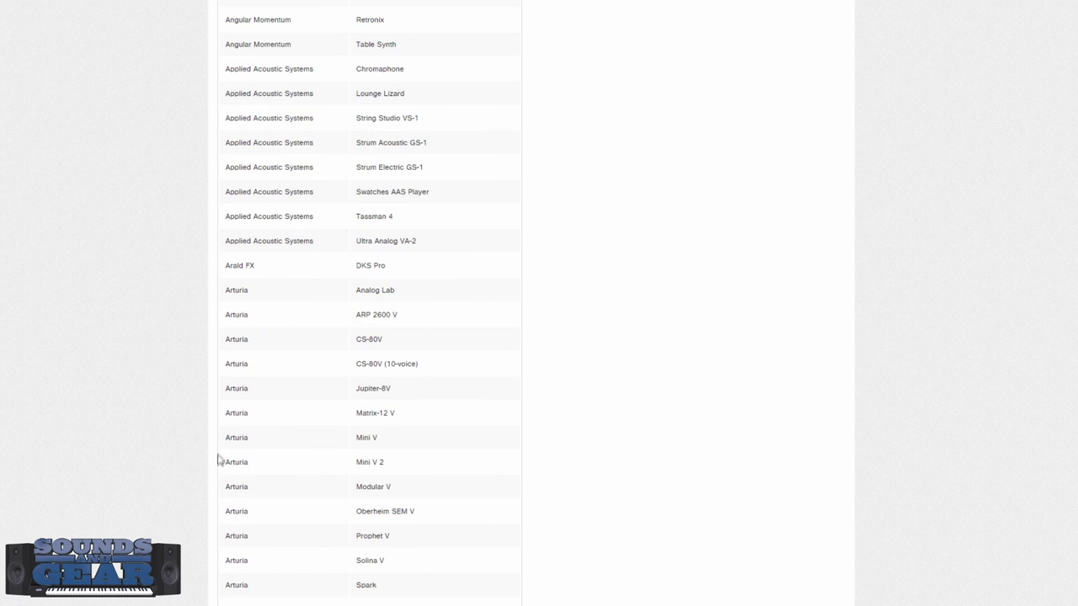
{"action": "scroll", "coordinate": [219, 459], "scroll_direction": "down", "scroll_amount": 6}
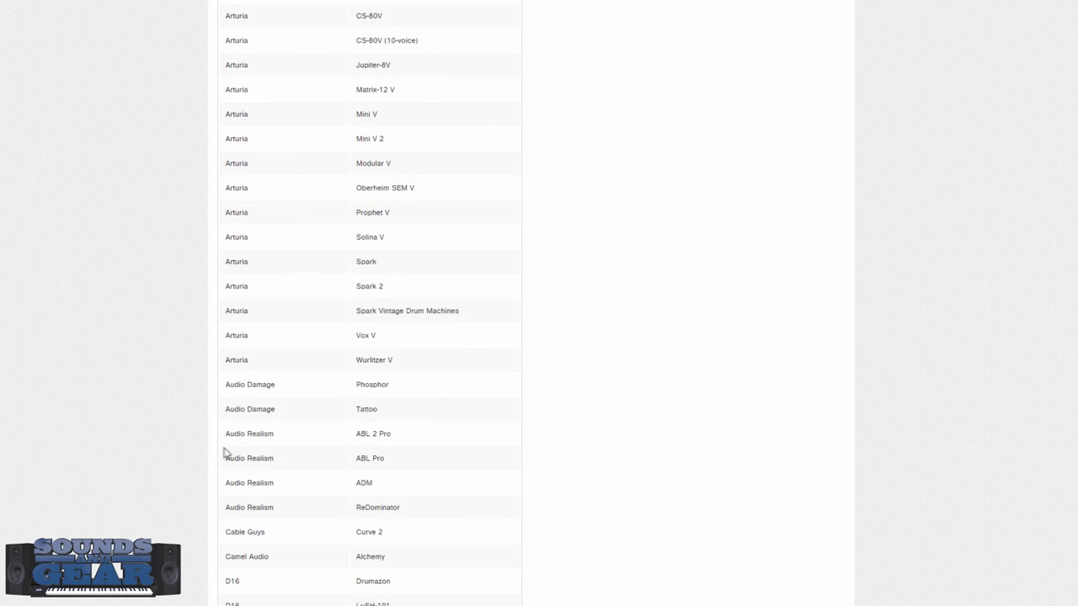
{"action": "scroll", "coordinate": [219, 493], "scroll_direction": "down", "scroll_amount": 3}
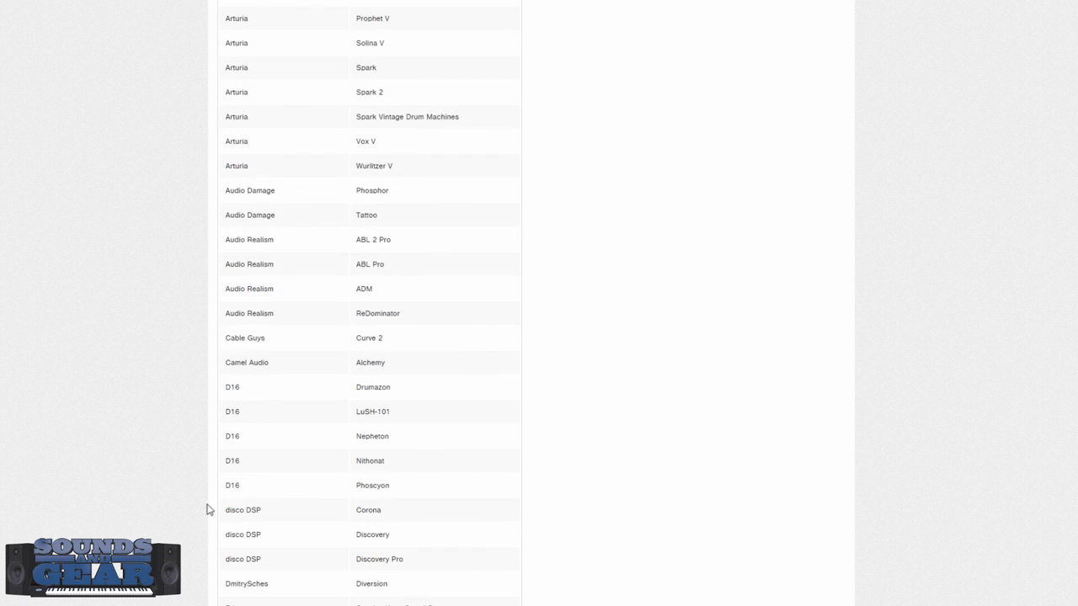
{"action": "scroll", "coordinate": [211, 506], "scroll_direction": "down", "scroll_amount": 2}
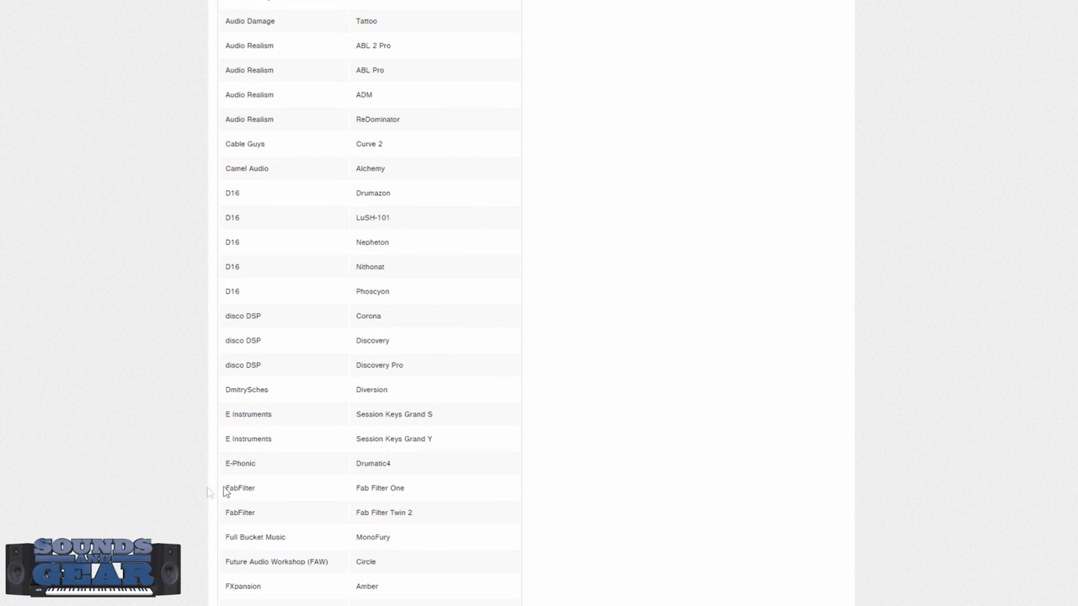
{"action": "scroll", "coordinate": [210, 492], "scroll_direction": "down", "scroll_amount": 4}
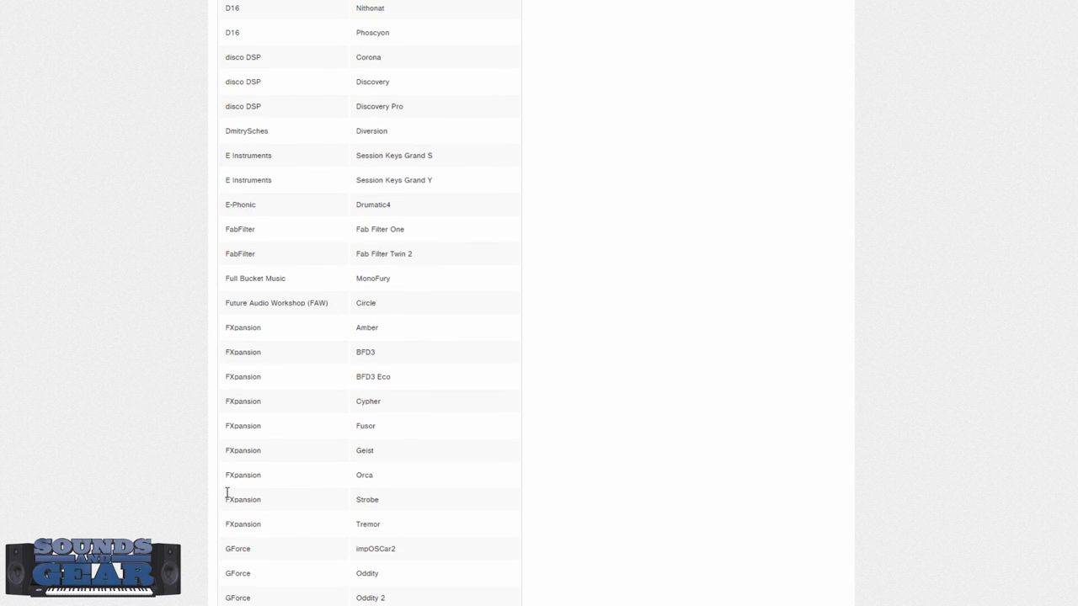
{"action": "scroll", "coordinate": [224, 494], "scroll_direction": "down", "scroll_amount": 3}
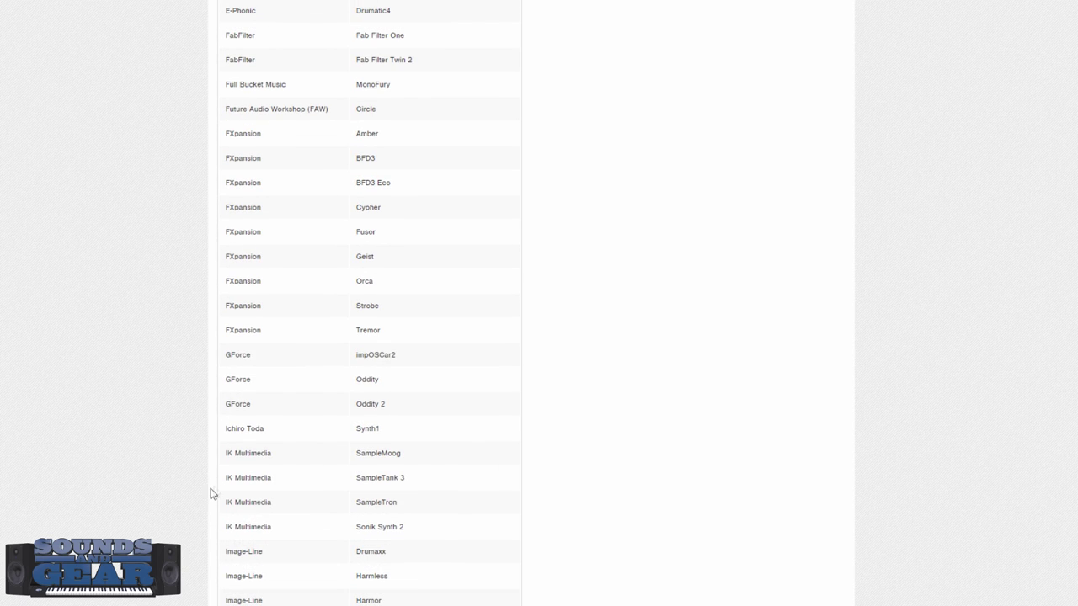
{"action": "scroll", "coordinate": [208, 496], "scroll_direction": "down", "scroll_amount": 7}
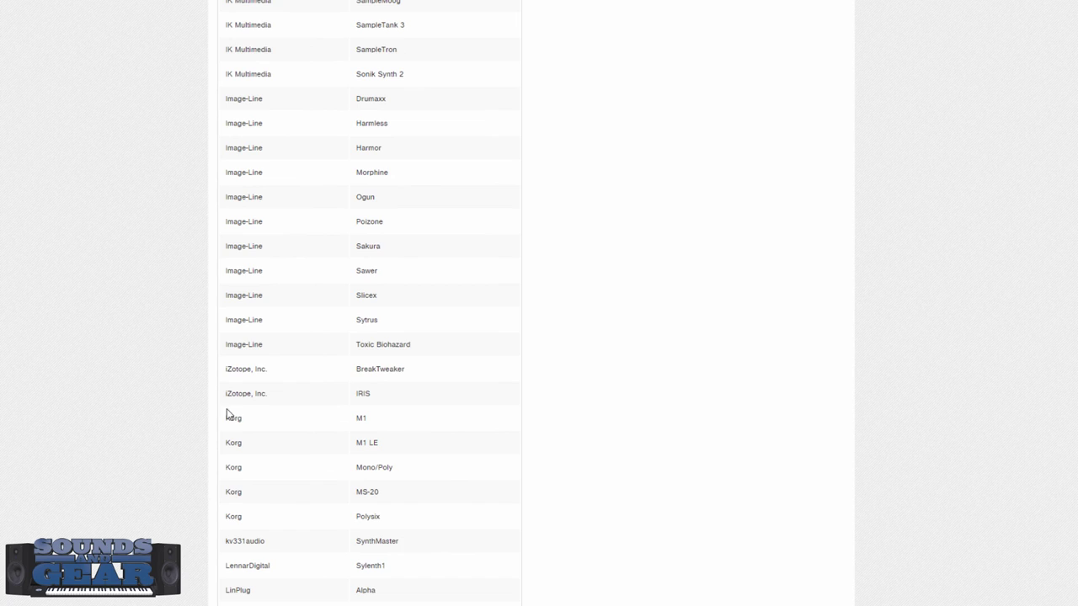
{"action": "scroll", "coordinate": [207, 500], "scroll_direction": "down", "scroll_amount": 2}
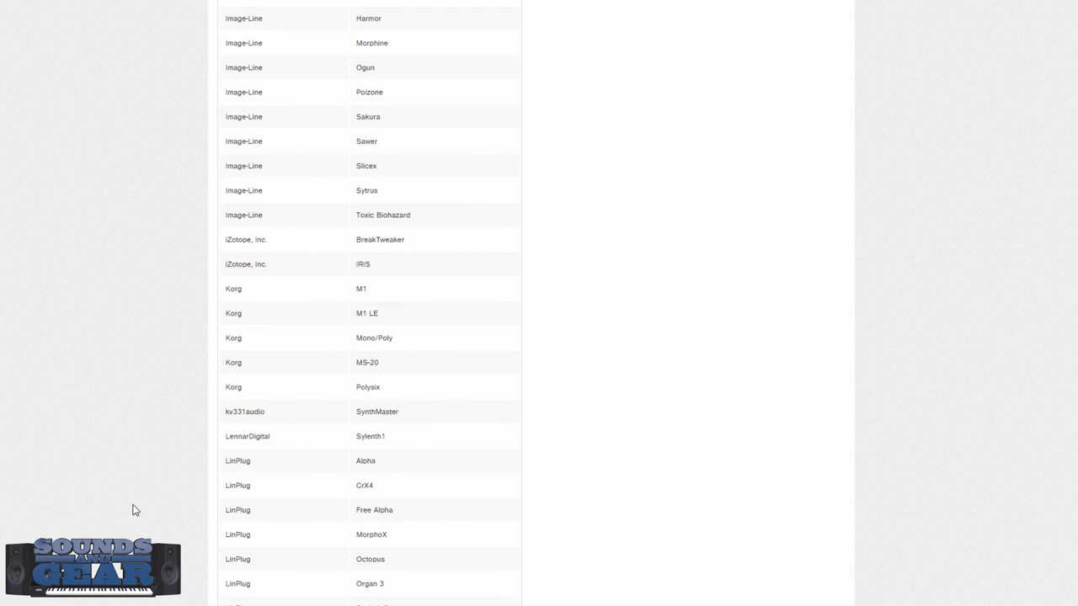
{"action": "scroll", "coordinate": [209, 494], "scroll_direction": "down", "scroll_amount": 1}
{"action": "scroll", "coordinate": [209, 495], "scroll_direction": "down", "scroll_amount": 2}
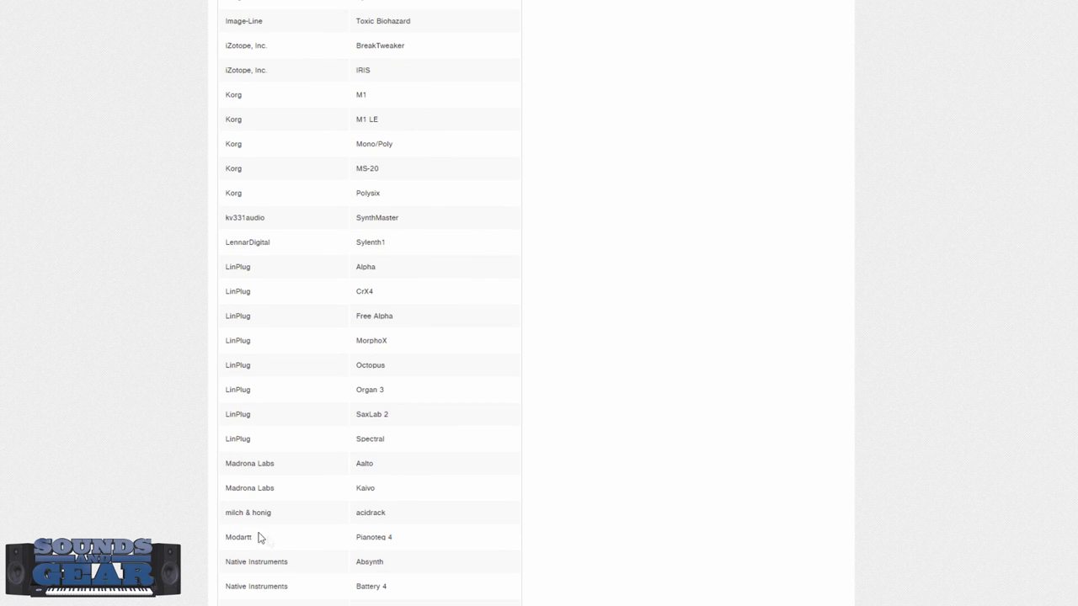
{"action": "scroll", "coordinate": [206, 518], "scroll_direction": "down", "scroll_amount": 3}
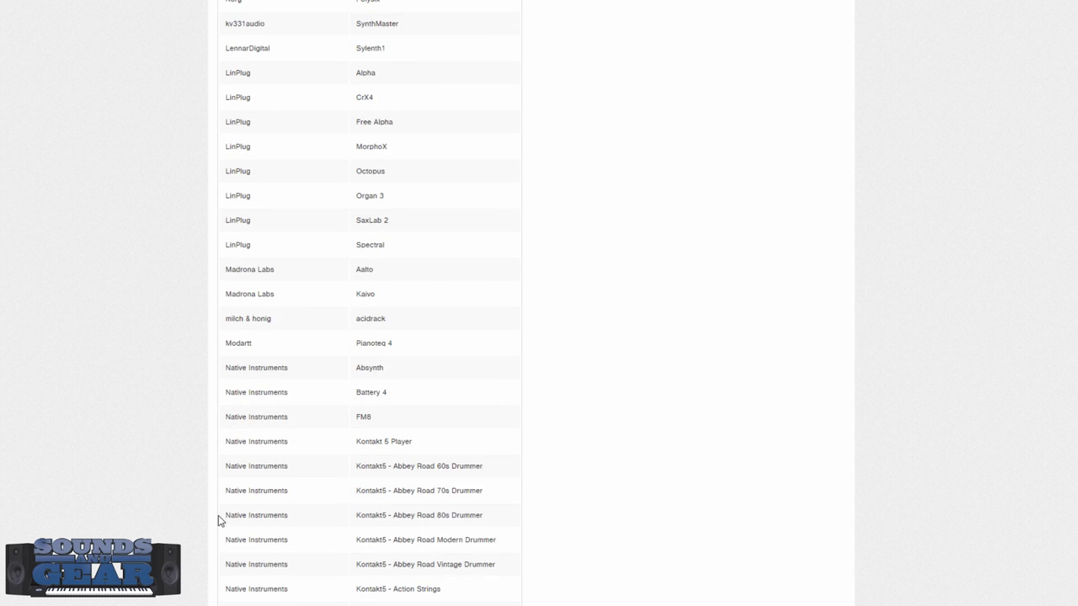
{"action": "scroll", "coordinate": [221, 522], "scroll_direction": "down", "scroll_amount": 1}
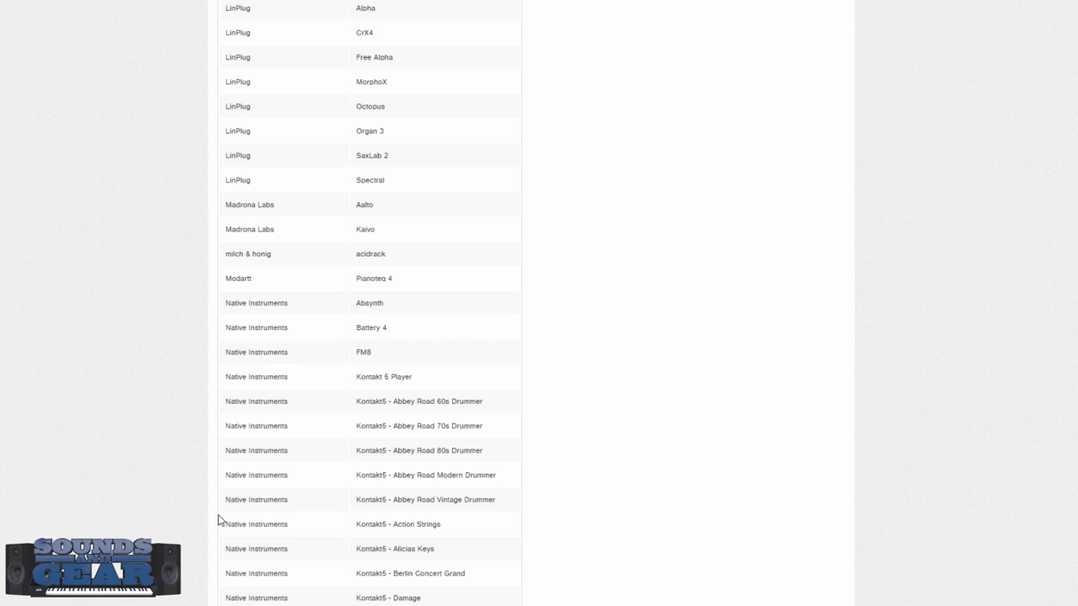
{"action": "scroll", "coordinate": [311, 455], "scroll_direction": "down", "scroll_amount": 2}
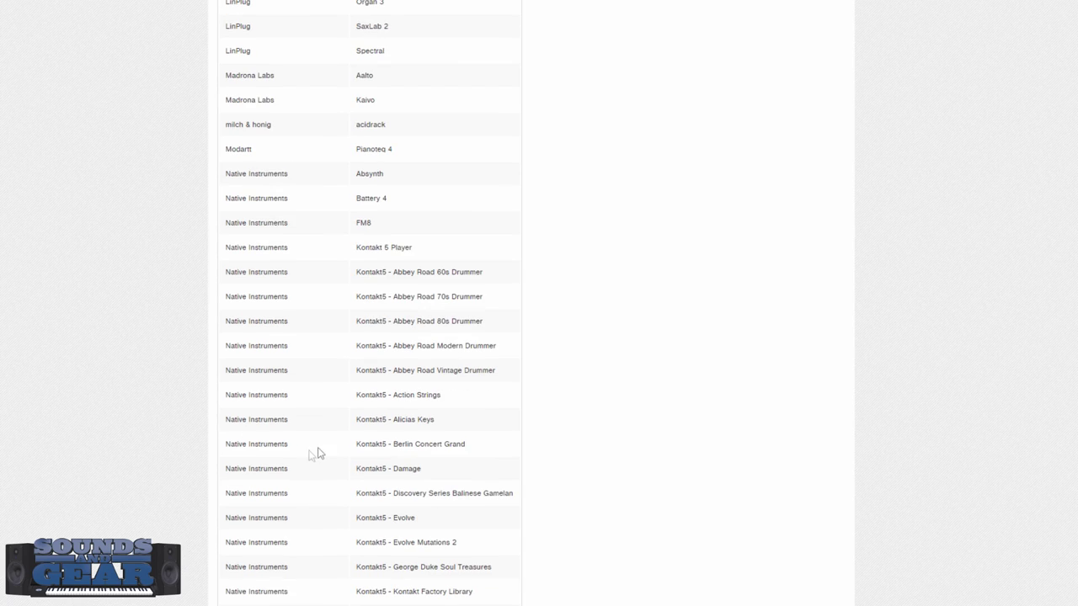
{"action": "scroll", "coordinate": [313, 455], "scroll_direction": "down", "scroll_amount": 6}
{"action": "scroll", "coordinate": [318, 457], "scroll_direction": "down", "scroll_amount": 7}
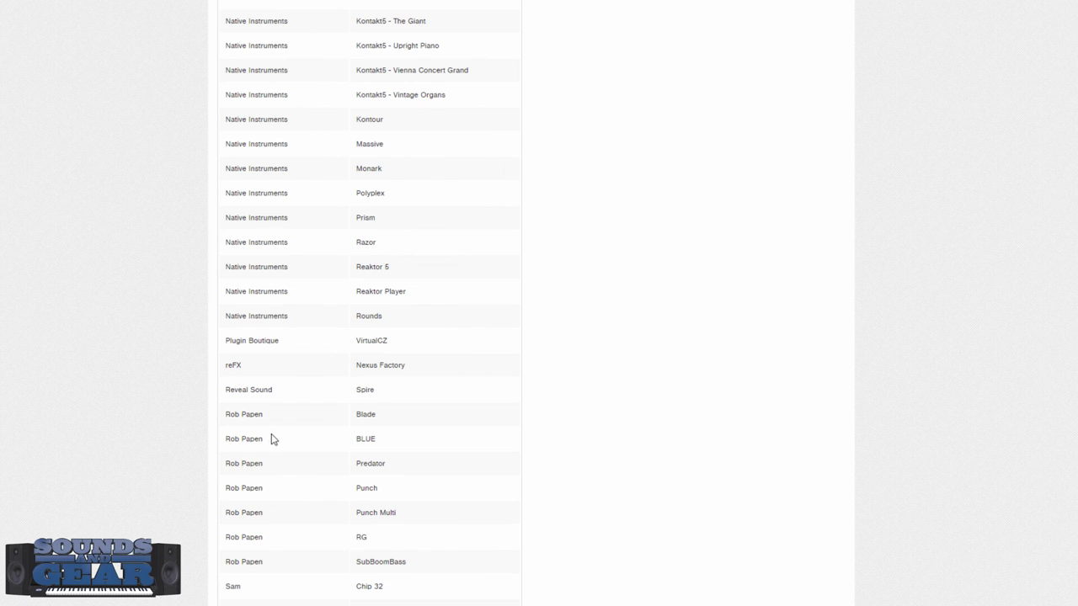
{"action": "scroll", "coordinate": [169, 473], "scroll_direction": "down", "scroll_amount": 1}
{"action": "scroll", "coordinate": [144, 480], "scroll_direction": "down", "scroll_amount": 2}
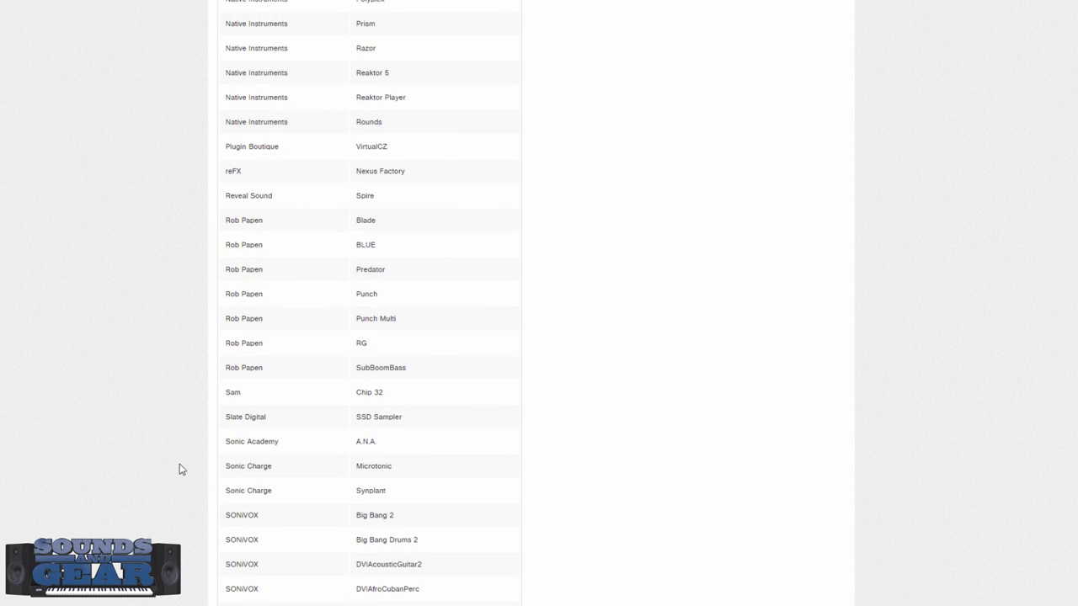
Examine the rest of the included VIP Plugin Maps table, from SONiVOX through Spectrasonics, Tone2 and u-he to XLN Audio.
{"action": "scroll", "coordinate": [206, 481], "scroll_direction": "down", "scroll_amount": 5}
{"action": "scroll", "coordinate": [201, 487], "scroll_direction": "down", "scroll_amount": 9}
{"action": "scroll", "coordinate": [202, 486], "scroll_direction": "down", "scroll_amount": 9}
{"action": "scroll", "coordinate": [203, 486], "scroll_direction": "down", "scroll_amount": 2}
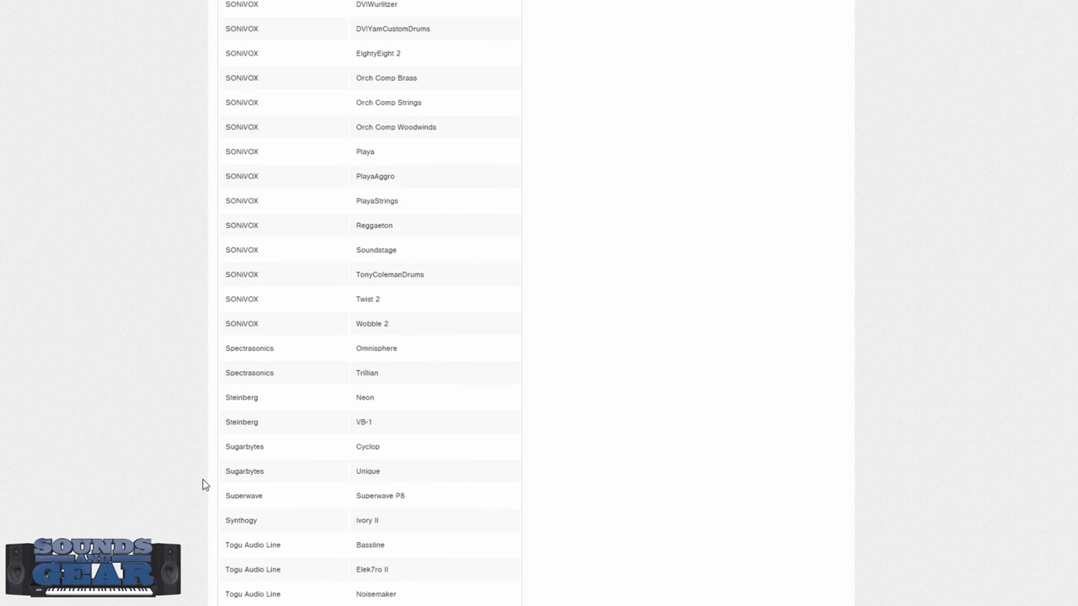
{"action": "scroll", "coordinate": [202, 486], "scroll_direction": "down", "scroll_amount": 6}
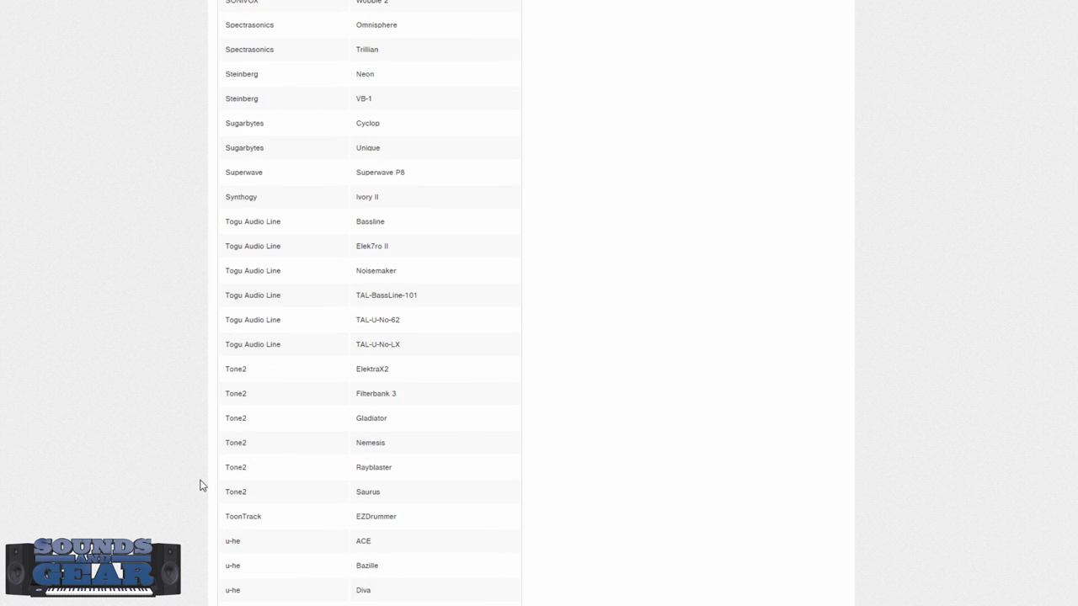
{"action": "scroll", "coordinate": [201, 485], "scroll_direction": "down", "scroll_amount": 1}
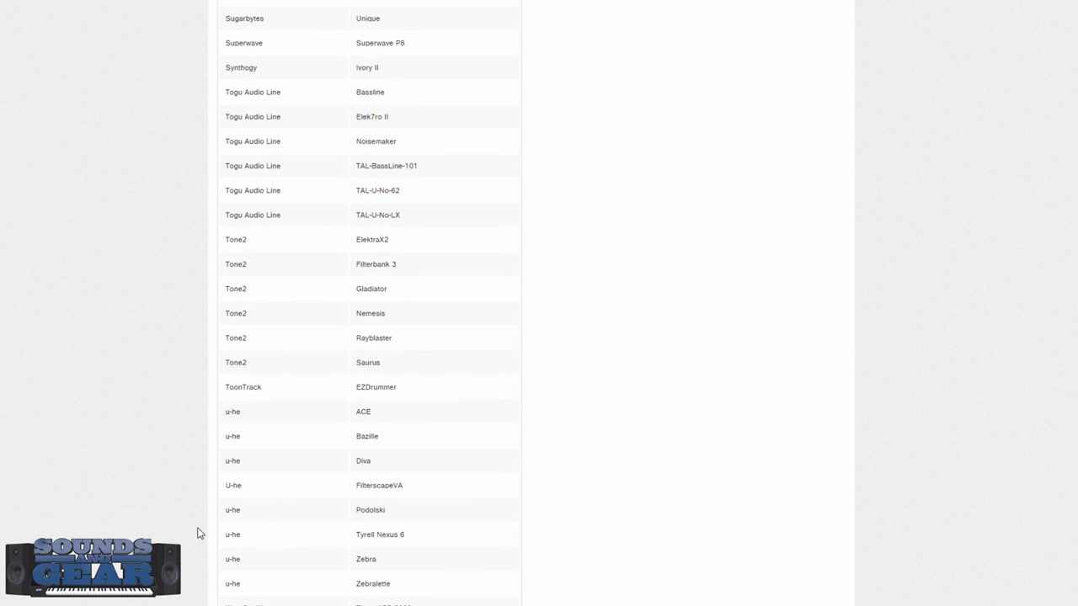
{"action": "scroll", "coordinate": [195, 529], "scroll_direction": "down", "scroll_amount": 2}
{"action": "scroll", "coordinate": [188, 524], "scroll_direction": "down", "scroll_amount": 4}
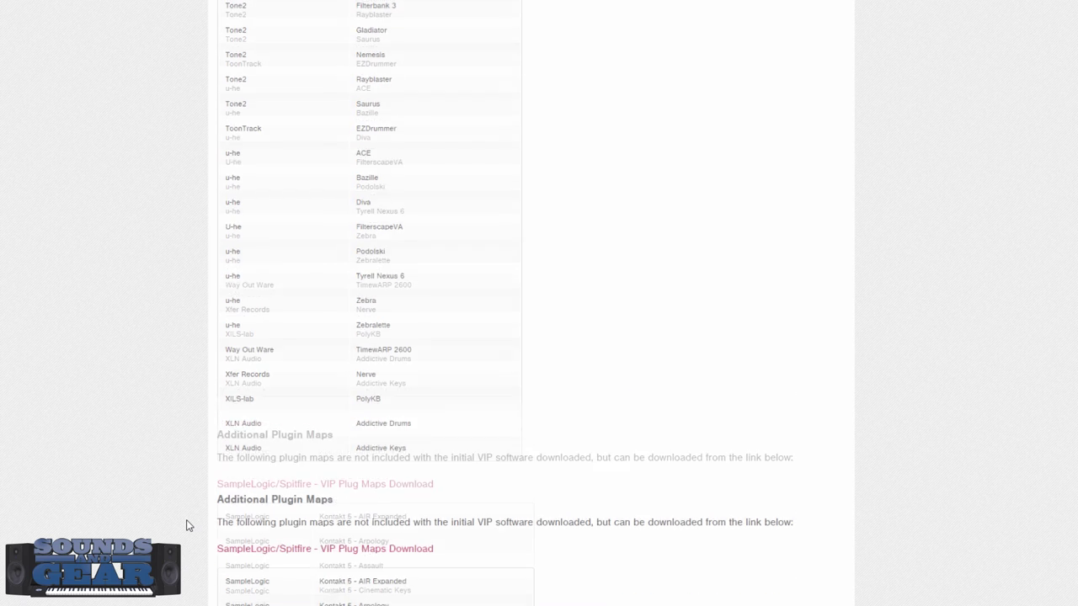
Read the Additional Plugin Maps section and its table of downloadable SampleLogic and Spitfire maps for Kontakt 5.
{"action": "scroll", "coordinate": [187, 525], "scroll_direction": "down", "scroll_amount": 1}
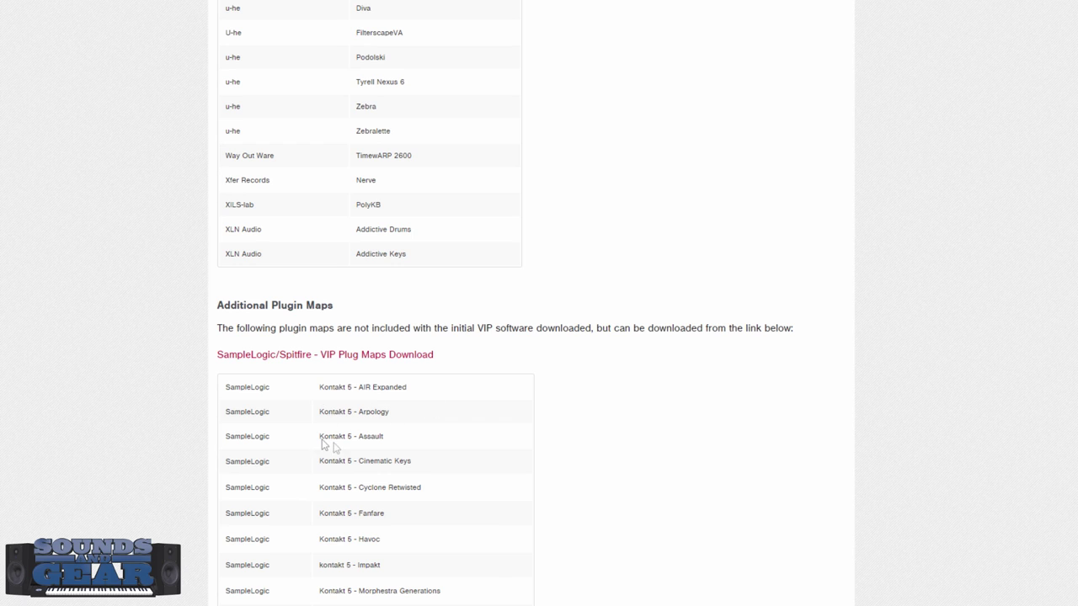
{"action": "scroll", "coordinate": [212, 491], "scroll_direction": "down", "scroll_amount": 2}
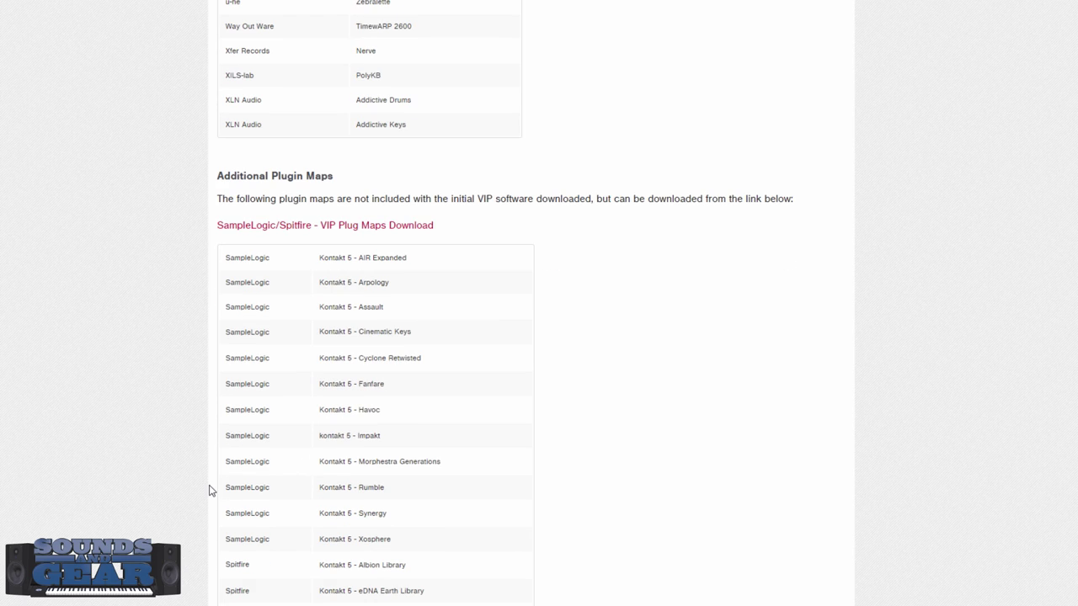
{"action": "scroll", "coordinate": [202, 497], "scroll_direction": "down", "scroll_amount": 1}
{"action": "scroll", "coordinate": [197, 502], "scroll_direction": "down", "scroll_amount": 1}
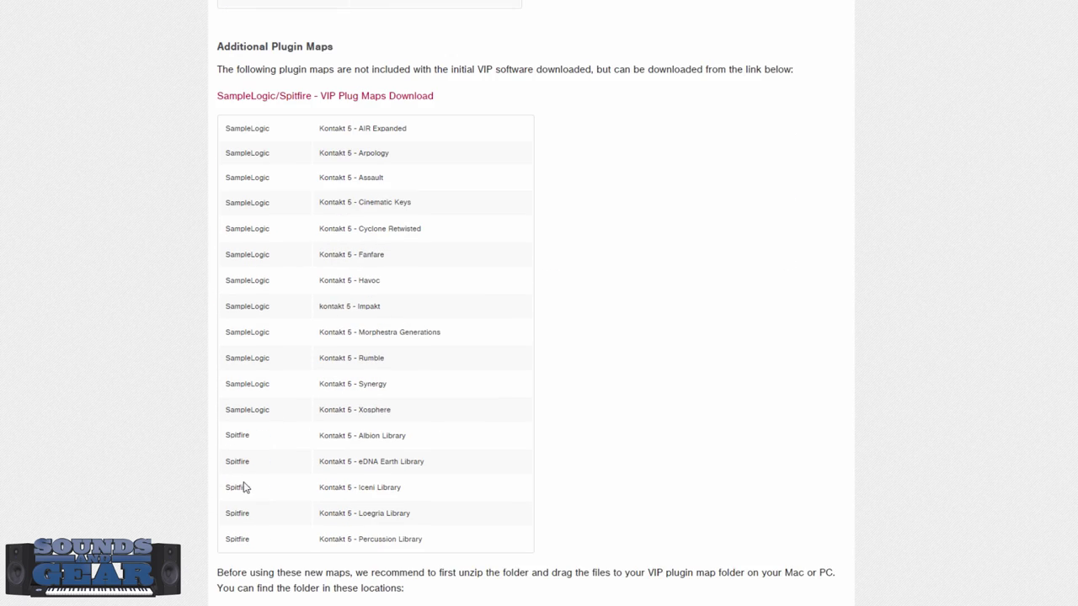
Go back through the included plugin table to the "What is a Plugin Map?" section.
{"action": "scroll", "coordinate": [204, 500], "scroll_direction": "up", "scroll_amount": 6}
{"action": "scroll", "coordinate": [202, 500], "scroll_direction": "up", "scroll_amount": 10}
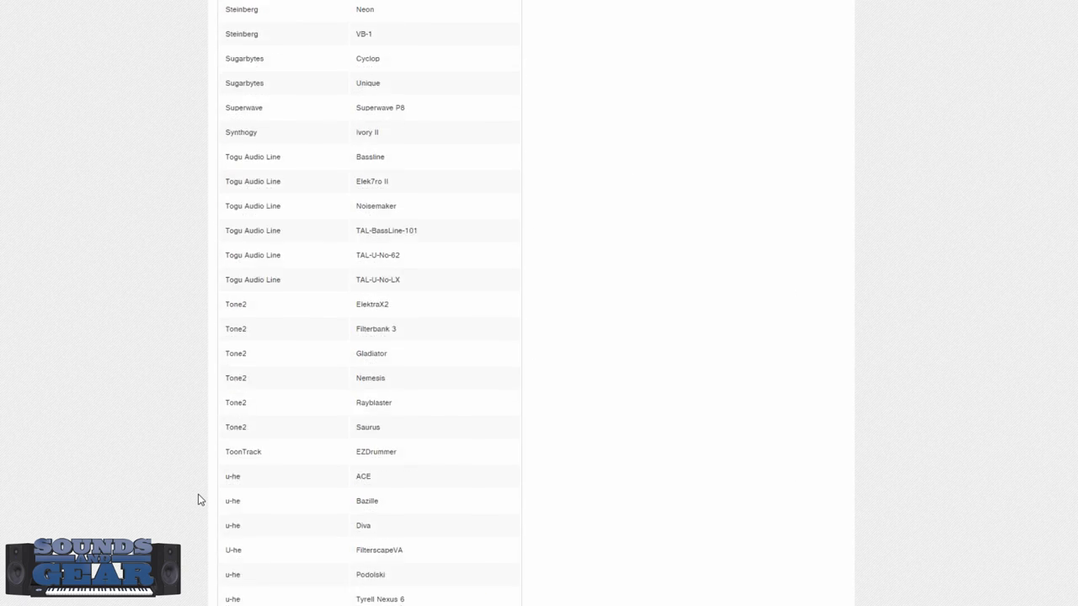
{"action": "scroll", "coordinate": [202, 500], "scroll_direction": "up", "scroll_amount": 15}
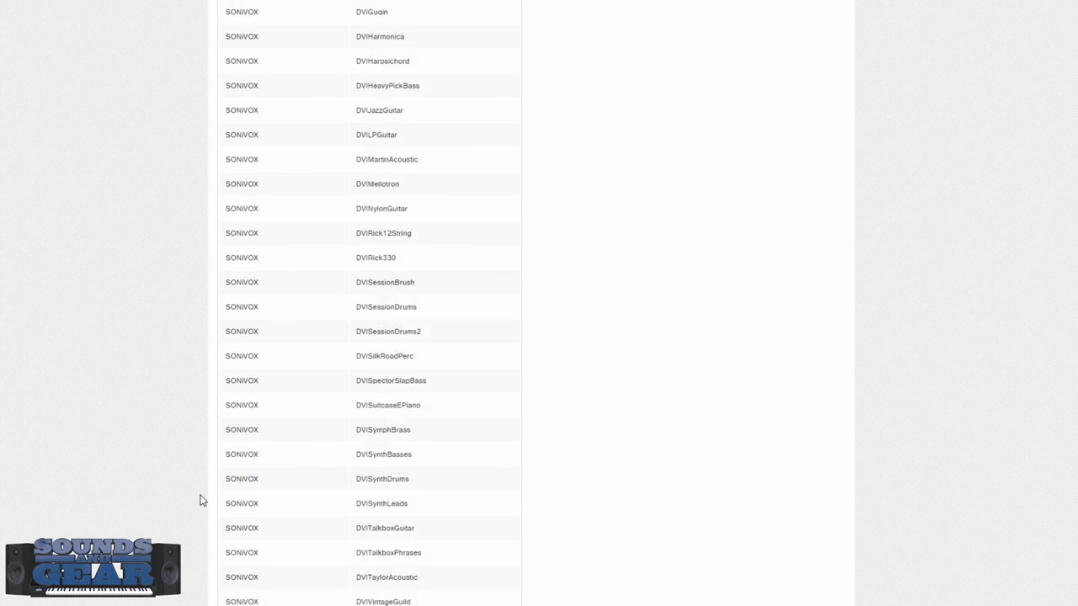
{"action": "scroll", "coordinate": [203, 500], "scroll_direction": "up", "scroll_amount": 15}
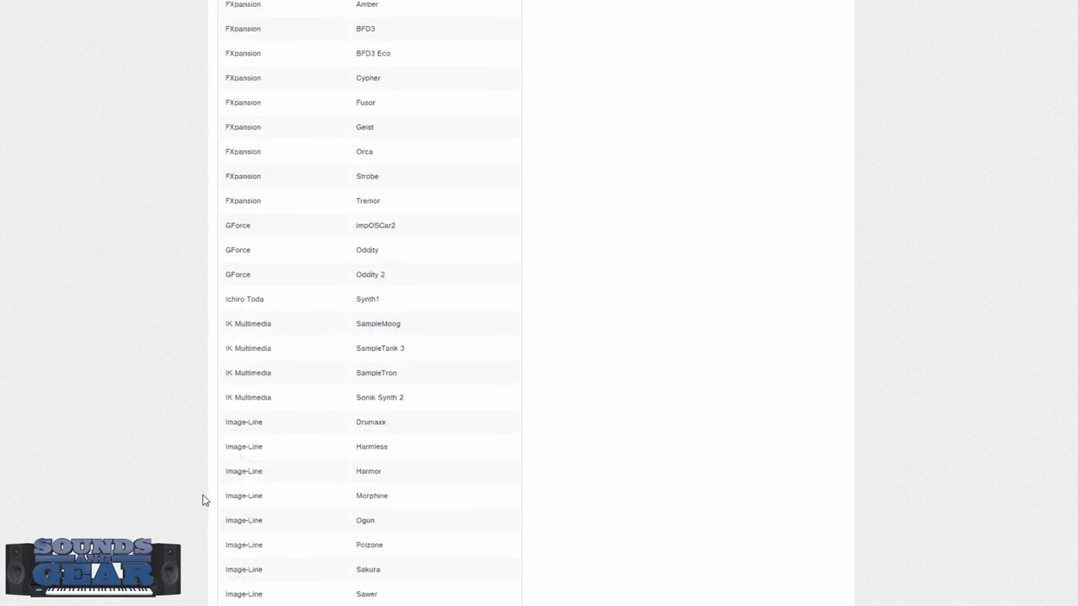
{"action": "scroll", "coordinate": [202, 500], "scroll_direction": "up", "scroll_amount": 15}
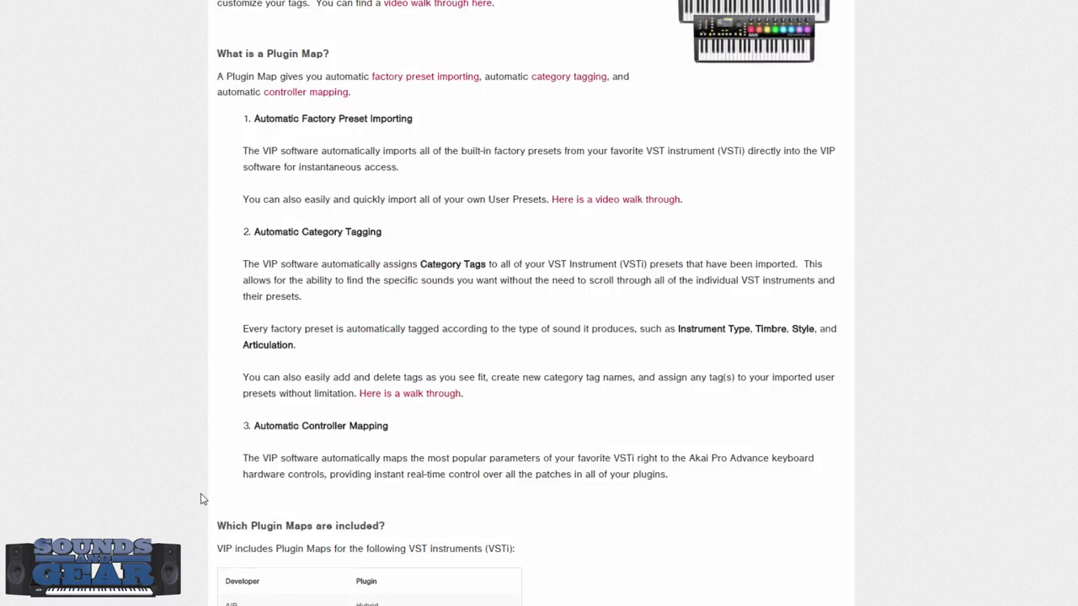